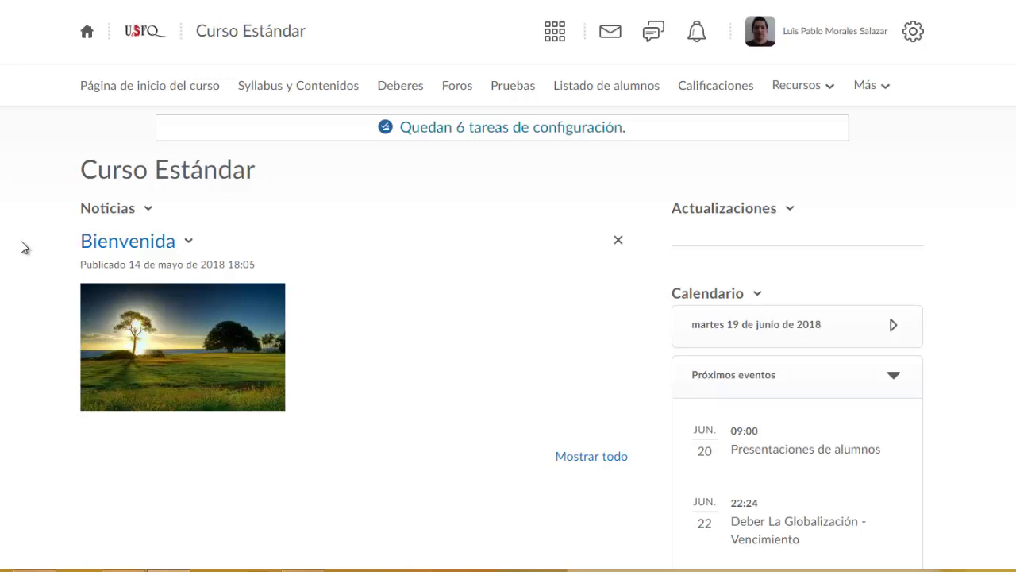
Start a new category in the course's Grupos tool and name it "Trabajo en grupo"
{"action": "left_click", "coordinate": [866, 87]}
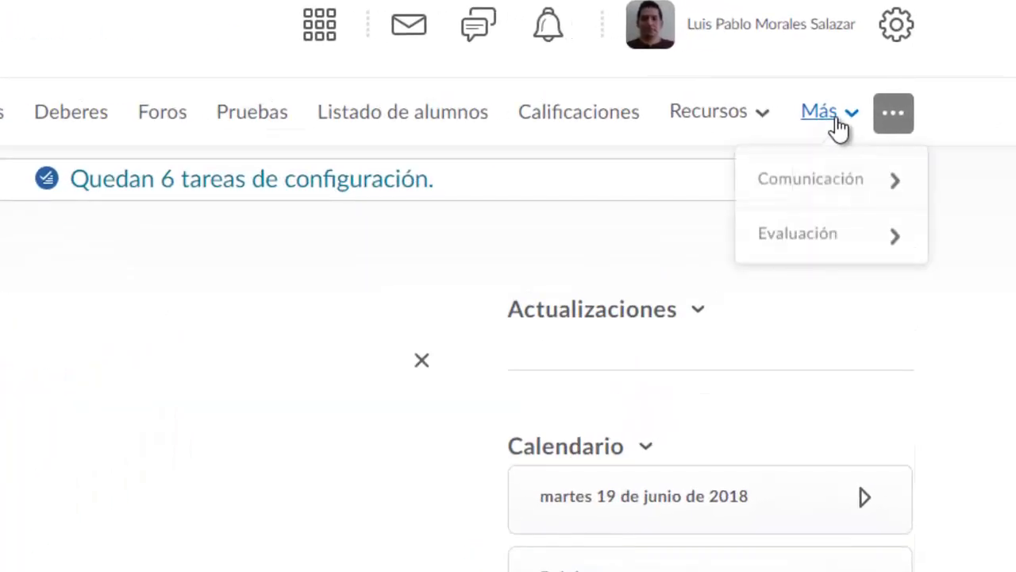
{"action": "left_click", "coordinate": [810, 300]}
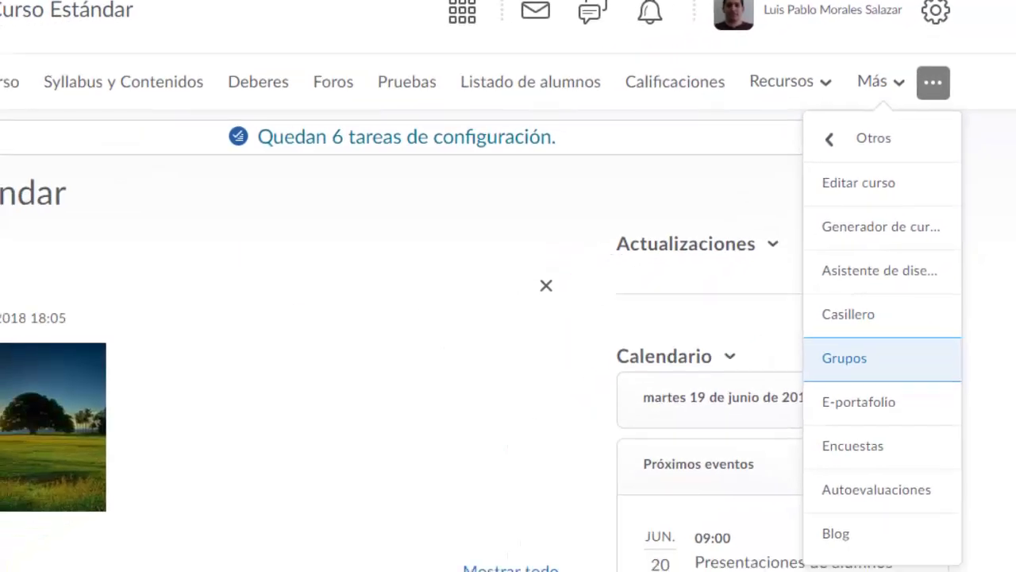
{"action": "left_click", "coordinate": [844, 358]}
{"action": "left_click", "coordinate": [107, 220]}
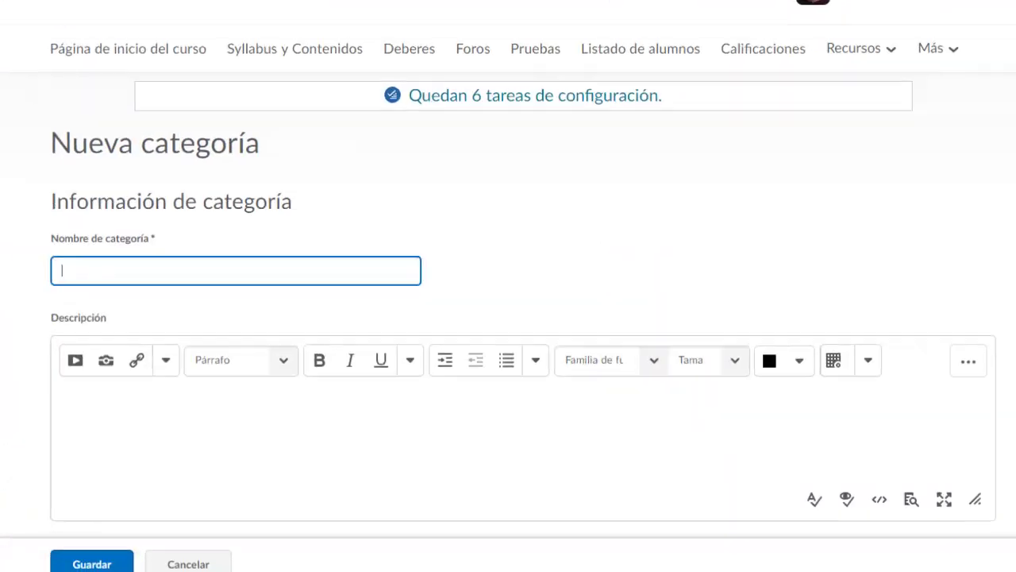
{"action": "type", "text": "Trabajo en g"}
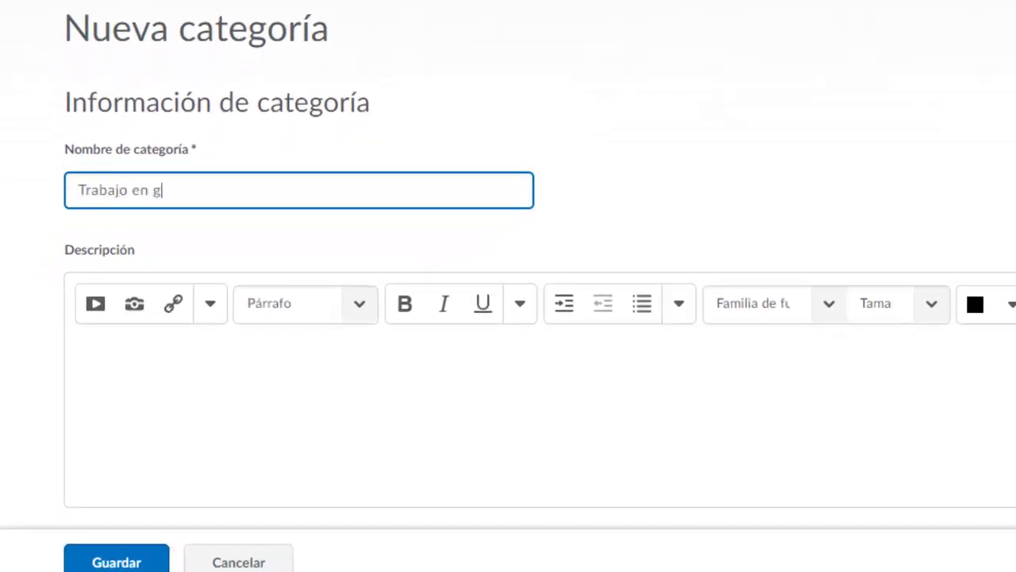
{"action": "type", "text": "rupo"}
Set the category's enrolment type to "Grupos de #: autoinscripción" with 5 users per group
{"action": "scroll", "coordinate": [16, 245], "scroll_direction": "down", "scroll_amount": 7}
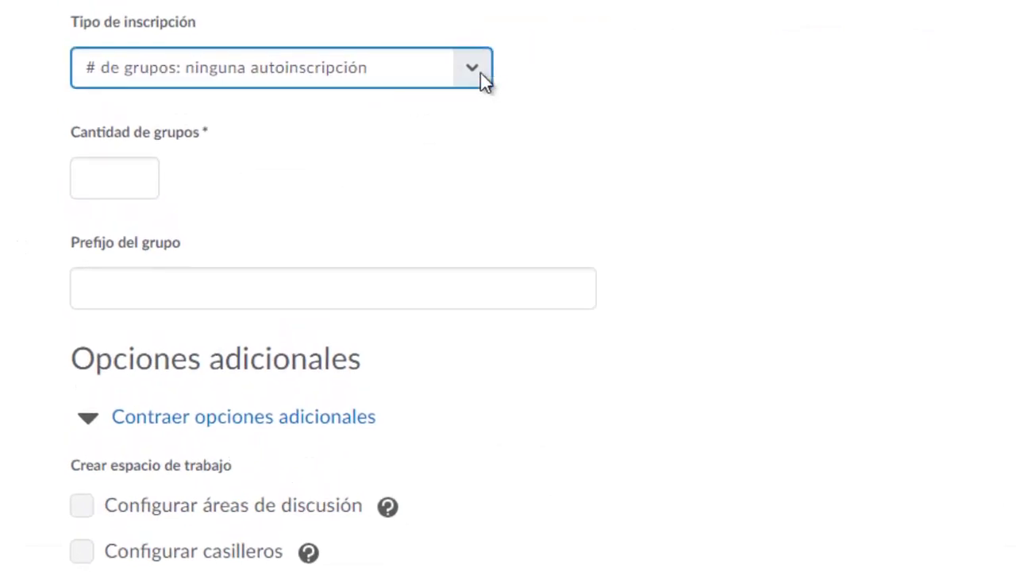
{"action": "left_click", "coordinate": [480, 72]}
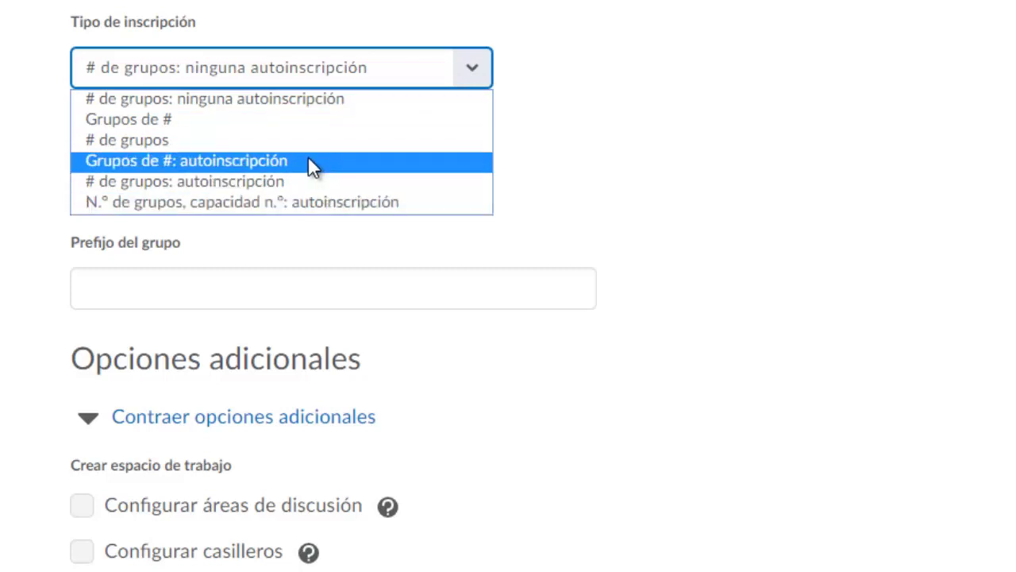
{"action": "left_click", "coordinate": [166, 161]}
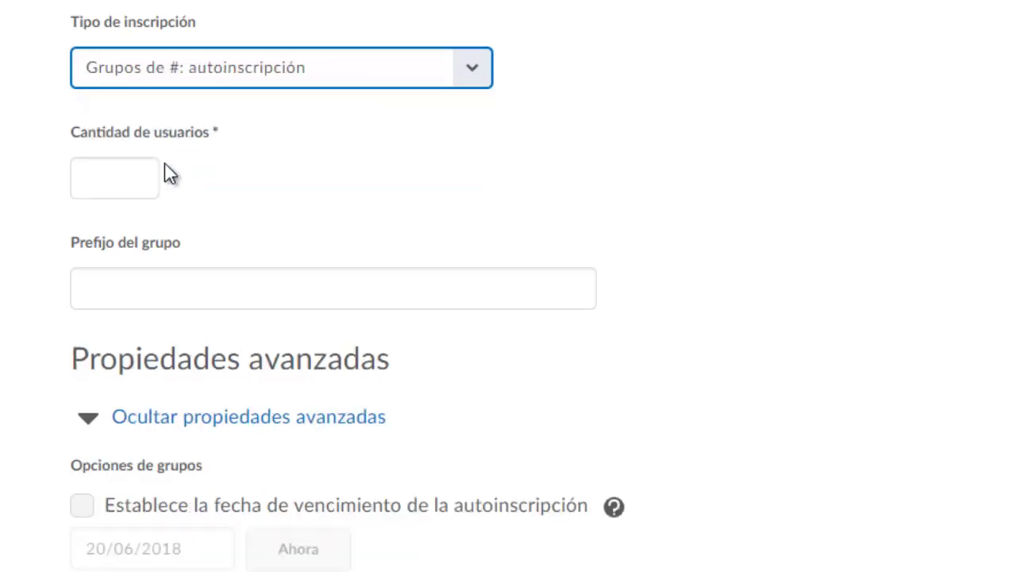
{"action": "key", "text": "Tab"}
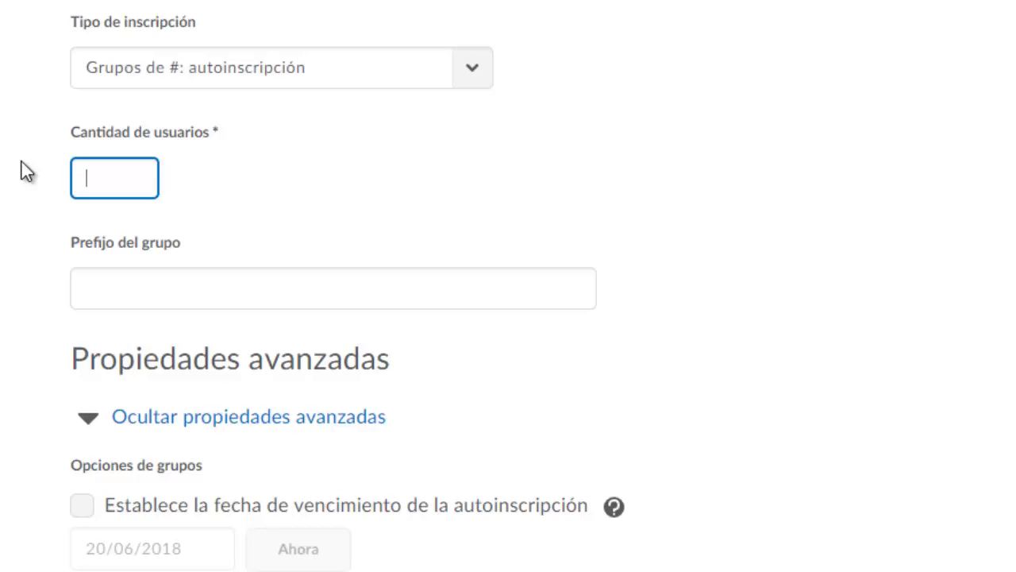
{"action": "type", "text": "5"}
{"action": "left_click", "coordinate": [167, 208]}
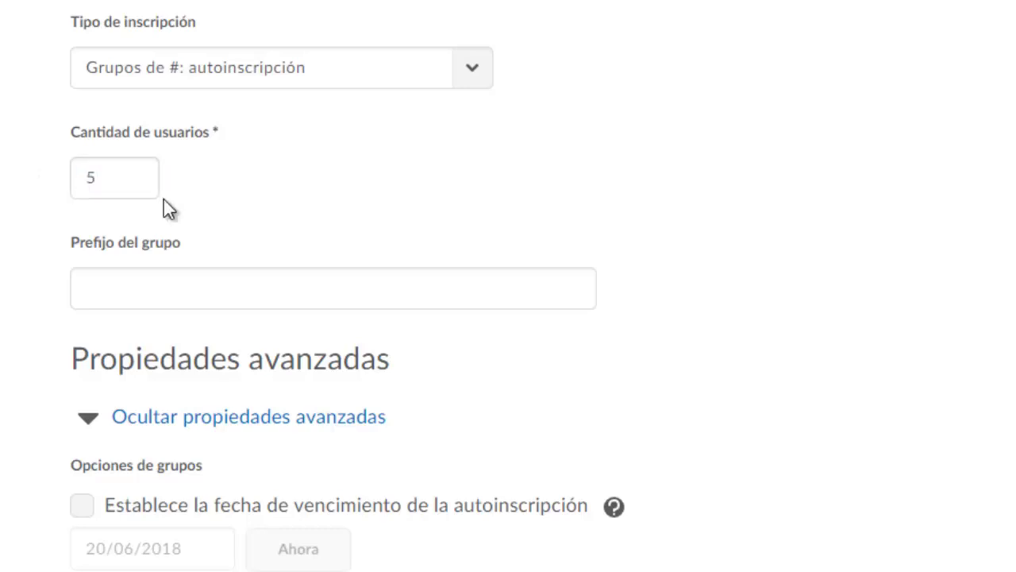
{"action": "left_click", "coordinate": [75, 188]}
Switch the enrolment type to "# de grupos: autoinscripción" and set the number of groups to 4
{"action": "left_click", "coordinate": [352, 80]}
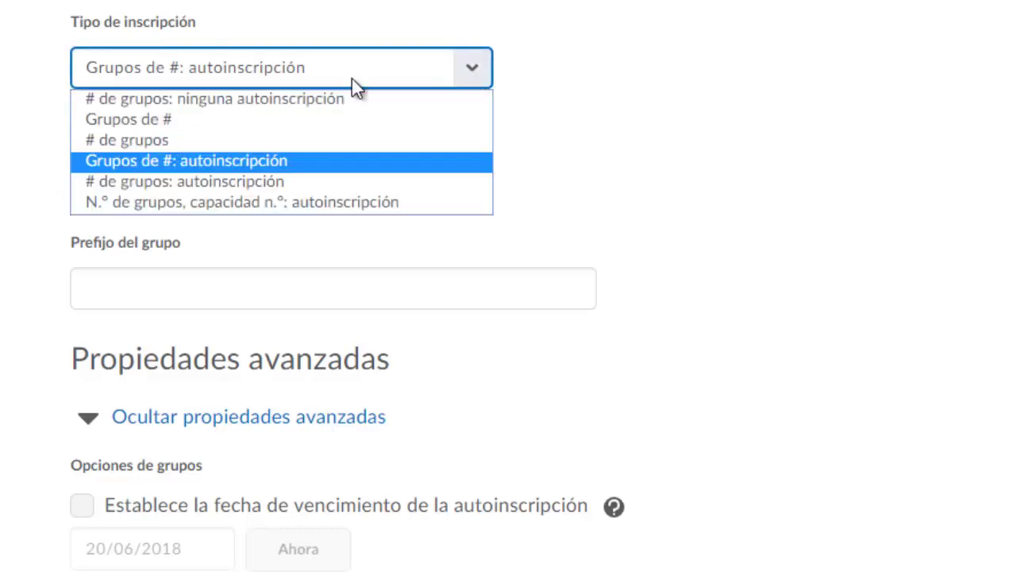
{"action": "left_click", "coordinate": [228, 184]}
{"action": "key", "text": "Tab"}
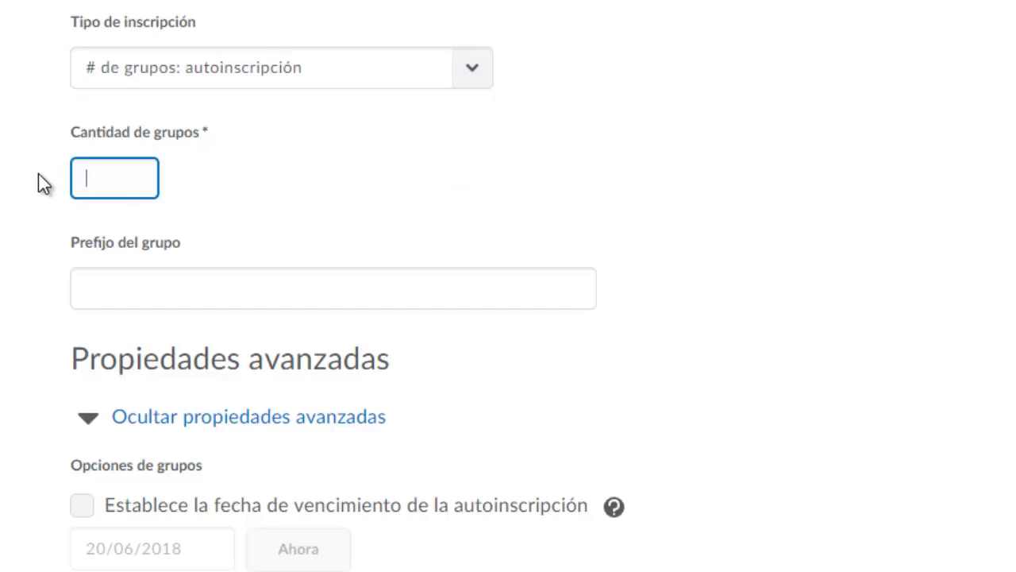
{"action": "type", "text": "4"}
{"action": "left_click", "coordinate": [38, 173]}
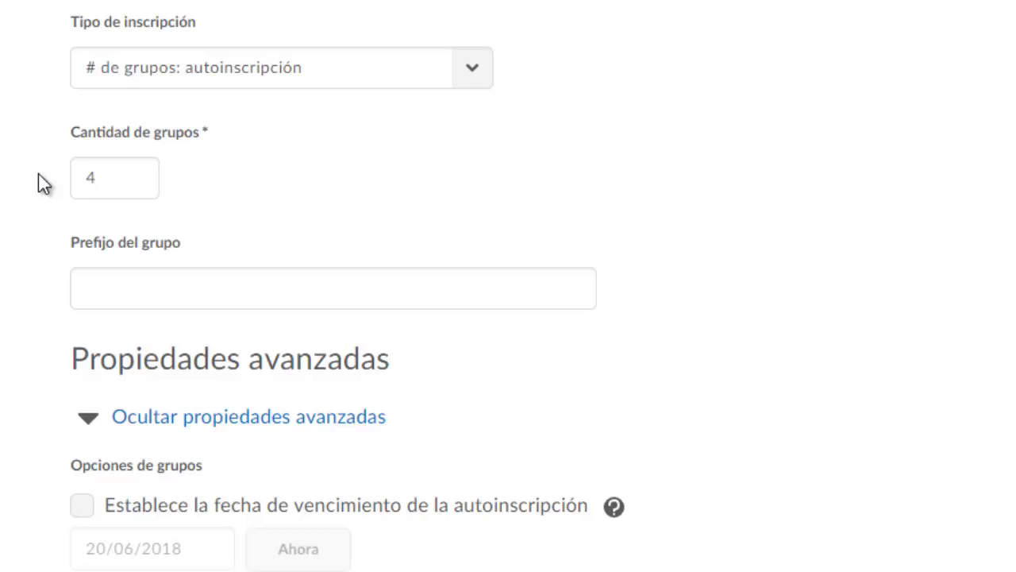
{"action": "left_click", "coordinate": [78, 172]}
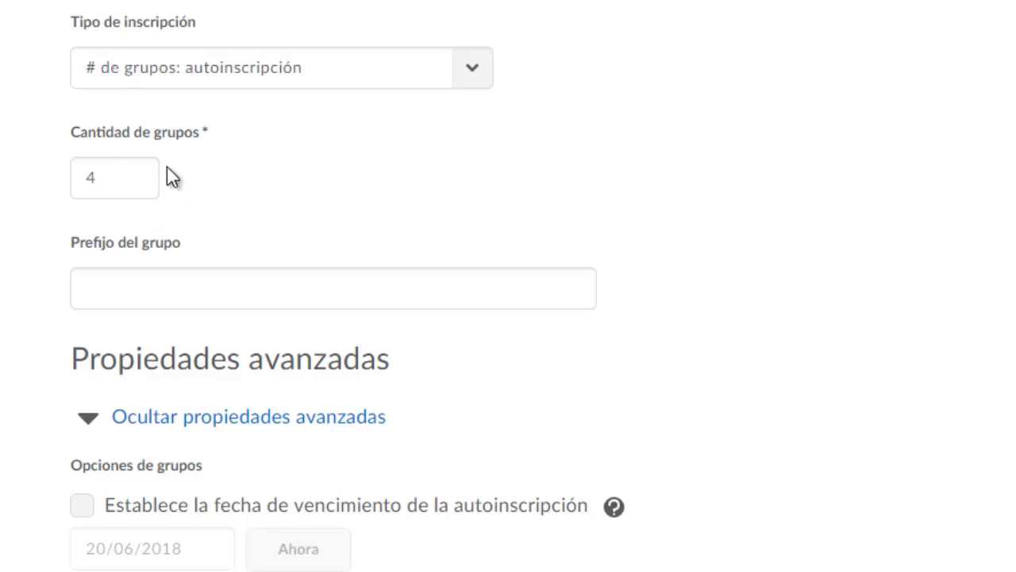
Change the enrolment type to "N.º de grupos, capacidad n.º: autoinscripción"
{"action": "left_click", "coordinate": [262, 67]}
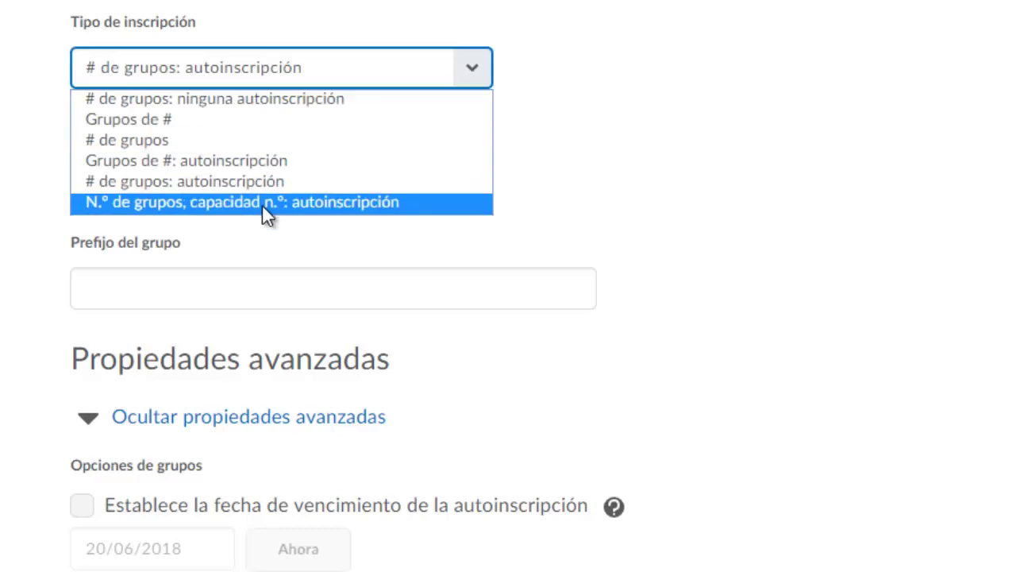
{"action": "left_click", "coordinate": [270, 204]}
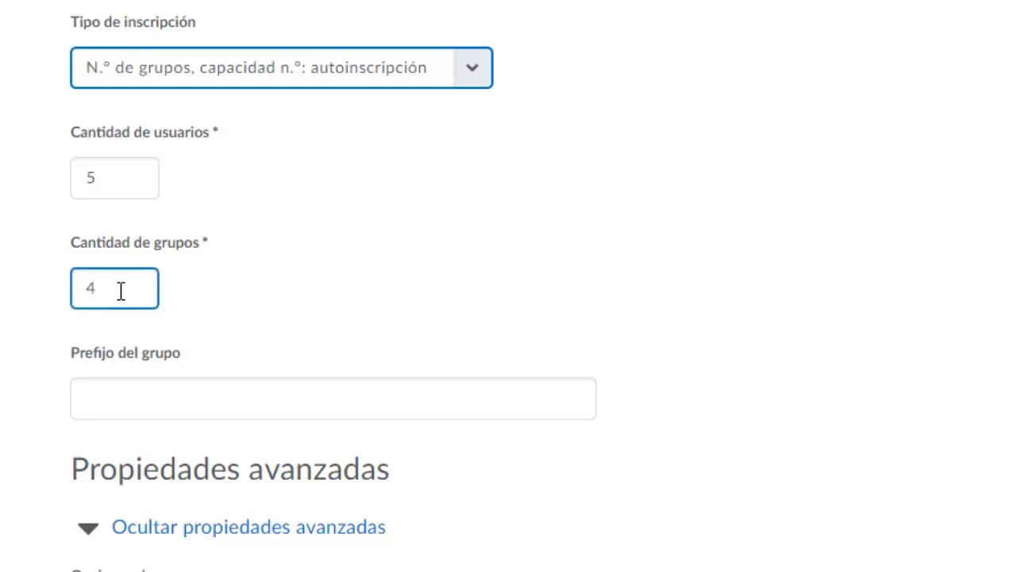
{"action": "left_click_drag", "start_coordinate": [121, 291], "coordinate": [68, 294]}
{"action": "left_click", "coordinate": [34, 288]}
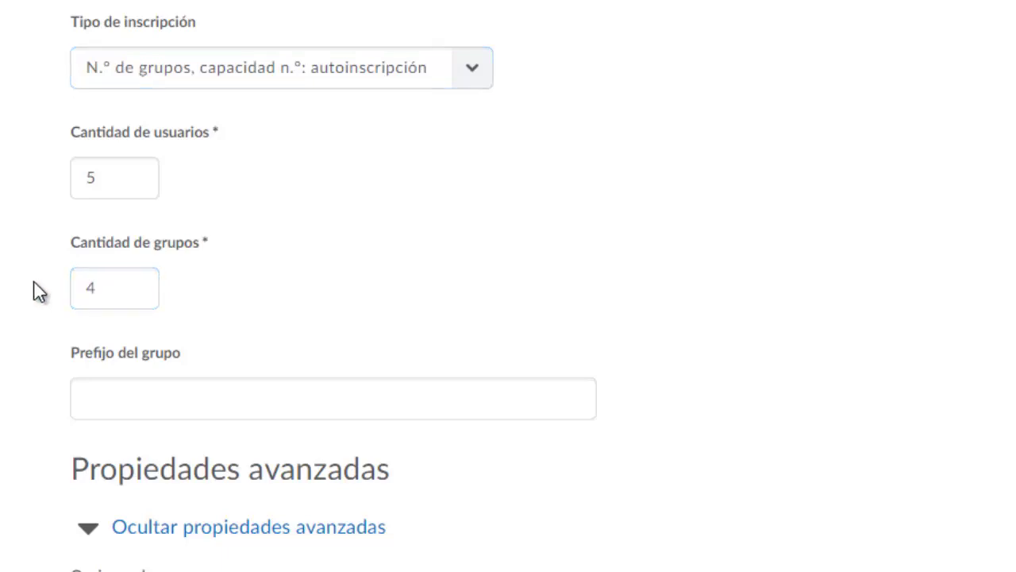
{"action": "left_click", "coordinate": [107, 174]}
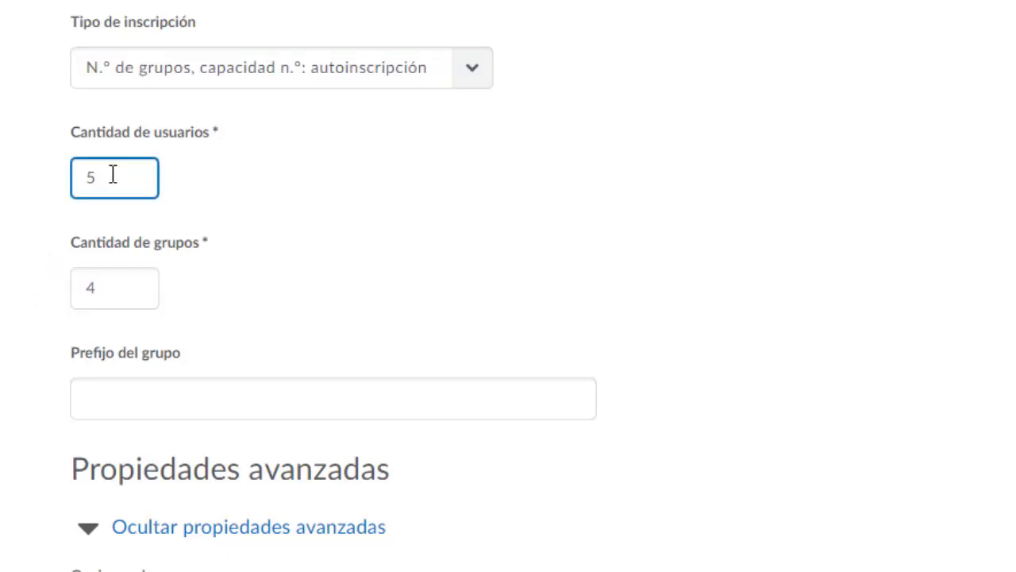
{"action": "left_click", "coordinate": [49, 177]}
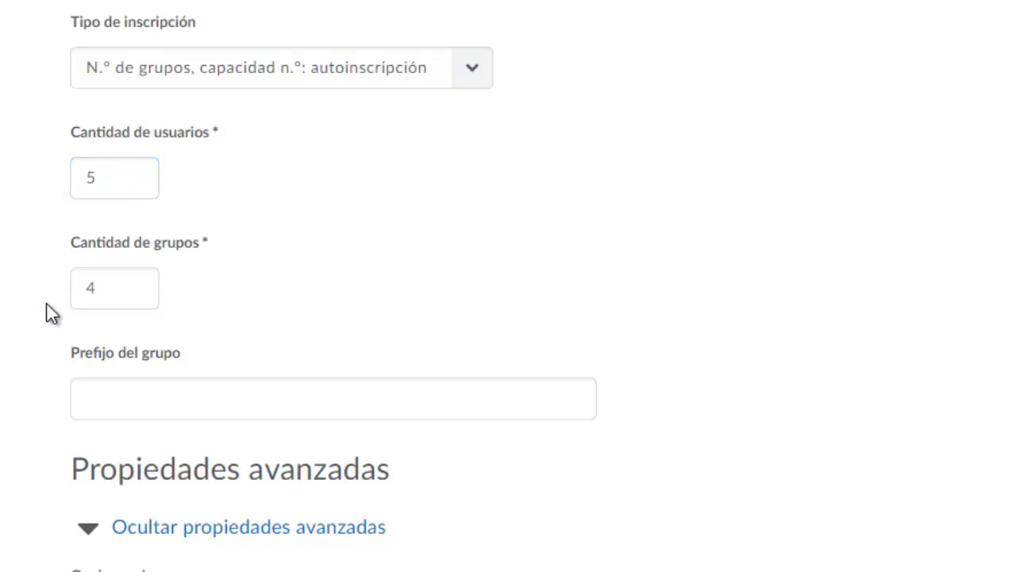
{"action": "left_click", "coordinate": [352, 79]}
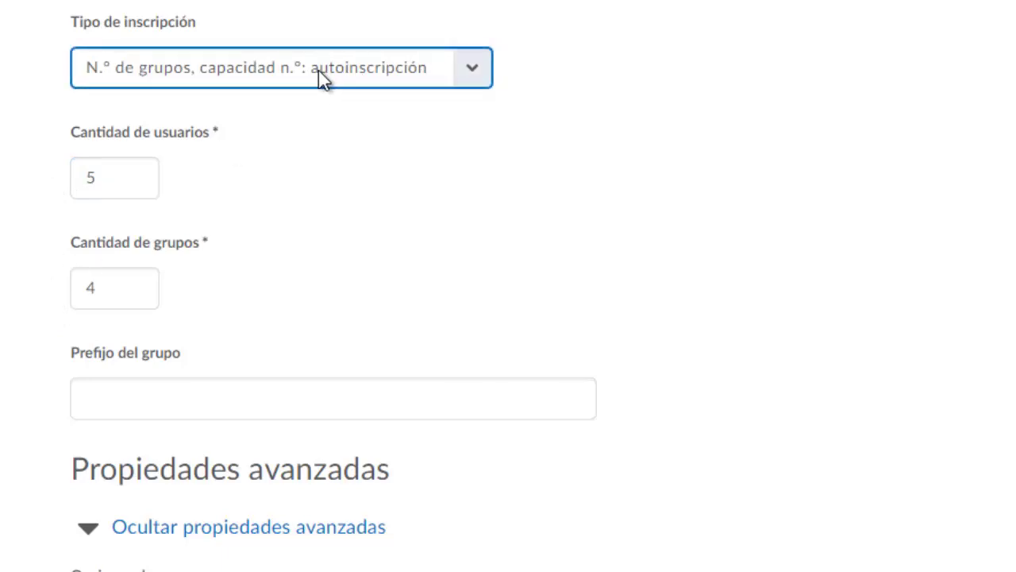
{"action": "left_click", "coordinate": [351, 155]}
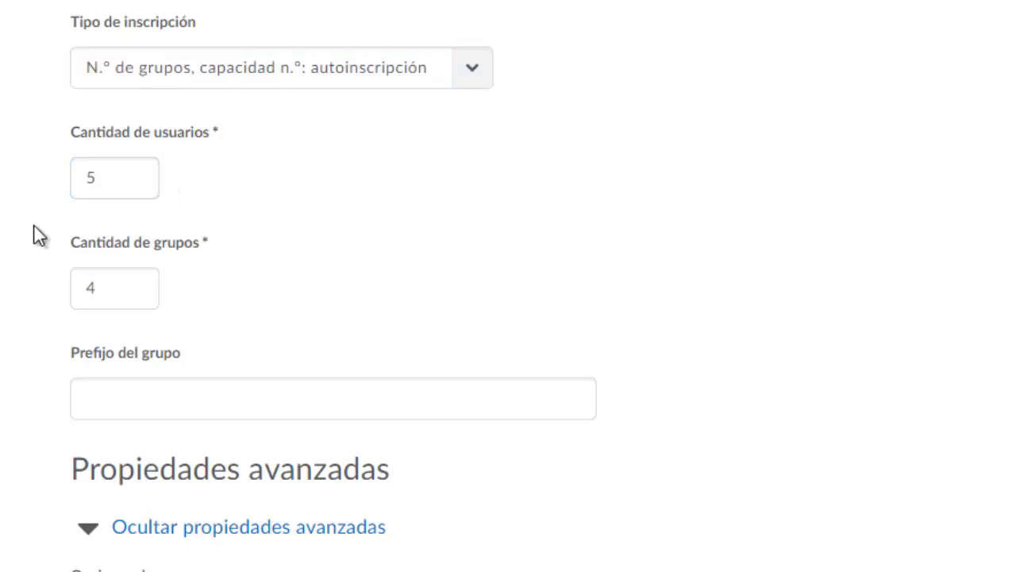
Enable the self-enrolment expiry date and the option that assigns unenrolled users after that date
{"action": "scroll", "coordinate": [35, 264], "scroll_direction": "down", "scroll_amount": 5}
{"action": "scroll", "coordinate": [35, 262], "scroll_direction": "up", "scroll_amount": 3}
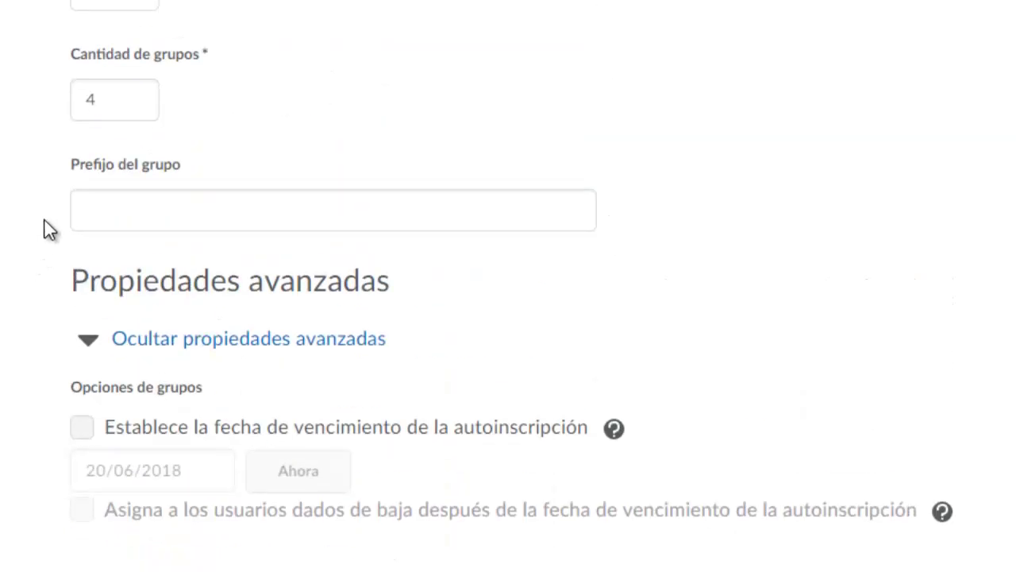
{"action": "scroll", "coordinate": [21, 227], "scroll_direction": "down", "scroll_amount": 3}
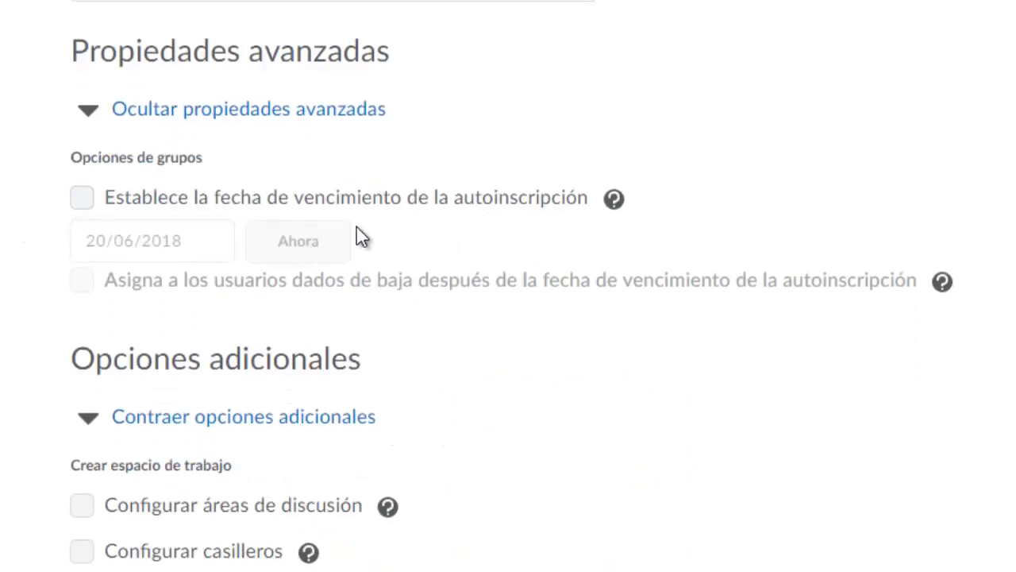
{"action": "left_click", "coordinate": [82, 198]}
{"action": "scroll", "coordinate": [21, 212], "scroll_direction": "up", "scroll_amount": 3}
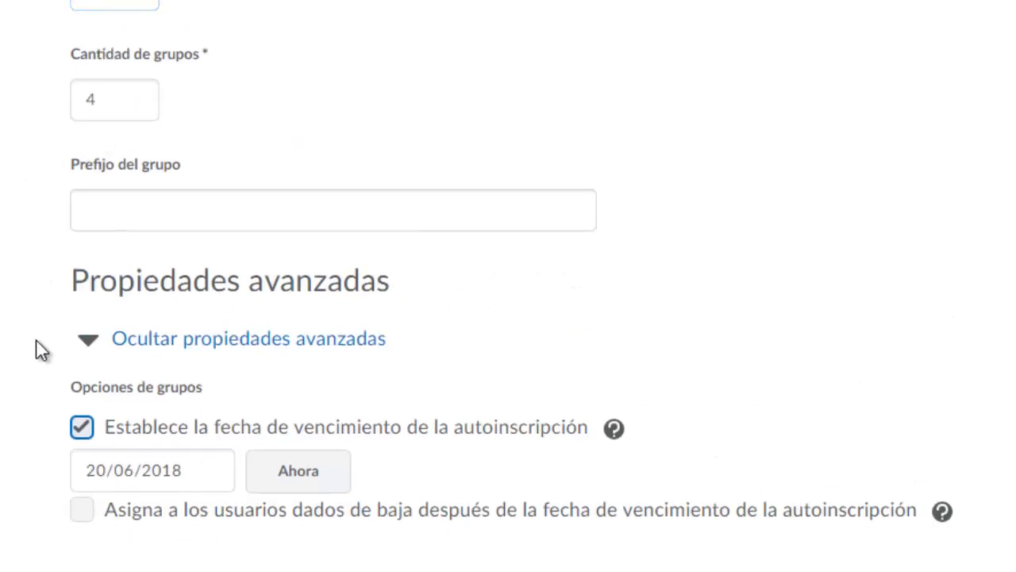
{"action": "left_click", "coordinate": [148, 475]}
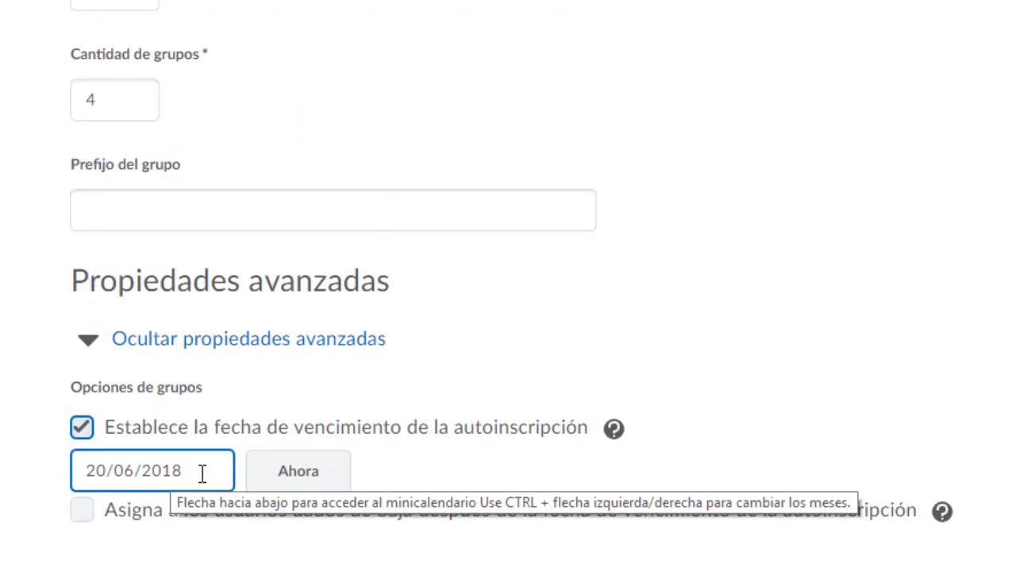
{"action": "left_click", "coordinate": [53, 415]}
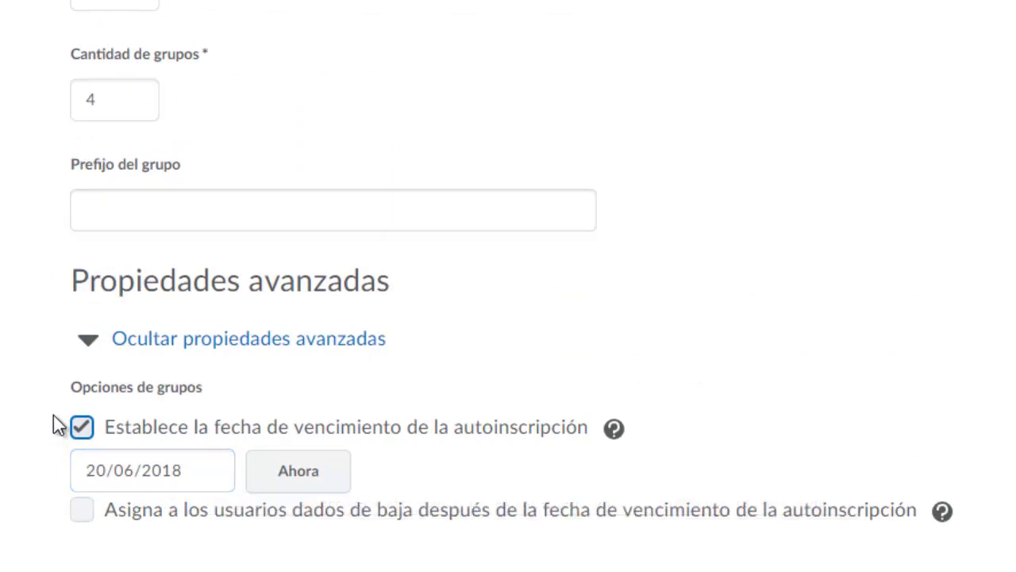
{"action": "scroll", "coordinate": [46, 421], "scroll_direction": "down", "scroll_amount": 3}
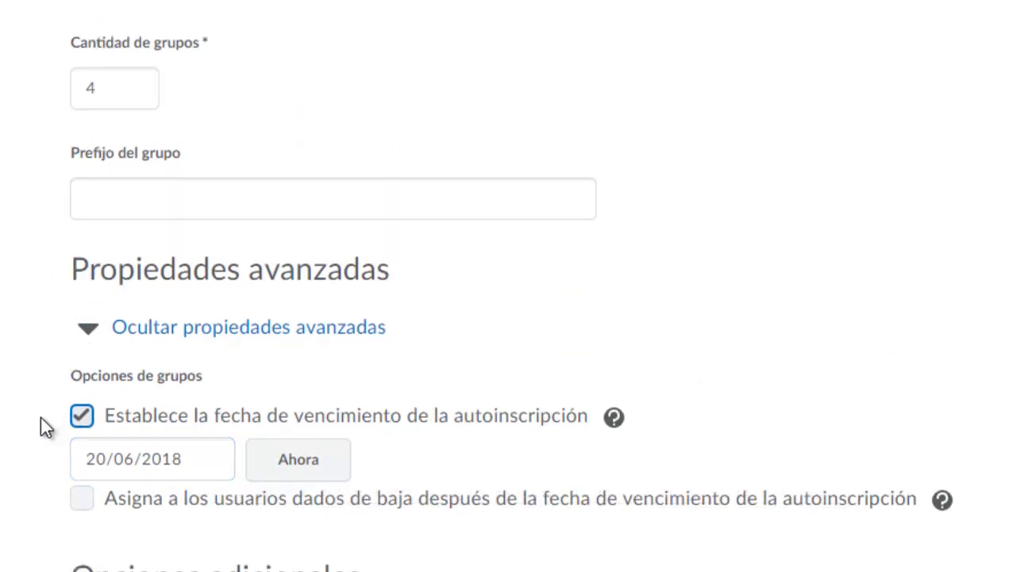
{"action": "left_click", "coordinate": [80, 512]}
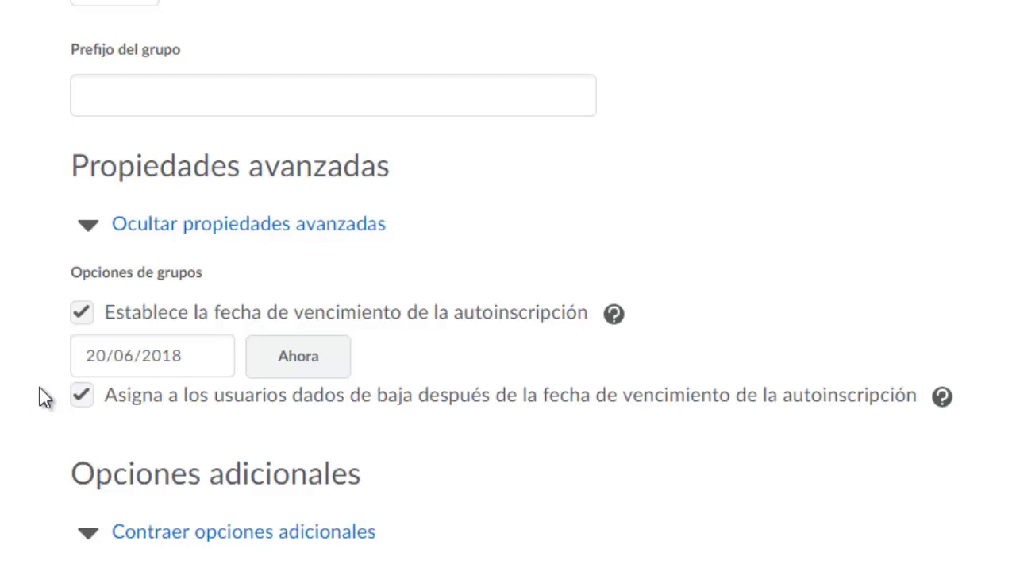
{"action": "left_click", "coordinate": [227, 357]}
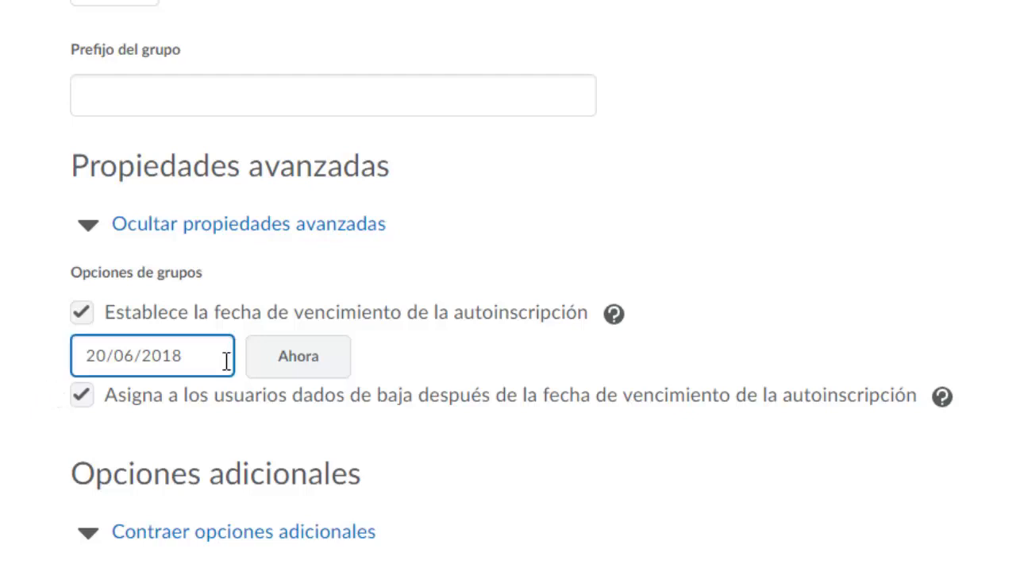
{"action": "left_click", "coordinate": [84, 349]}
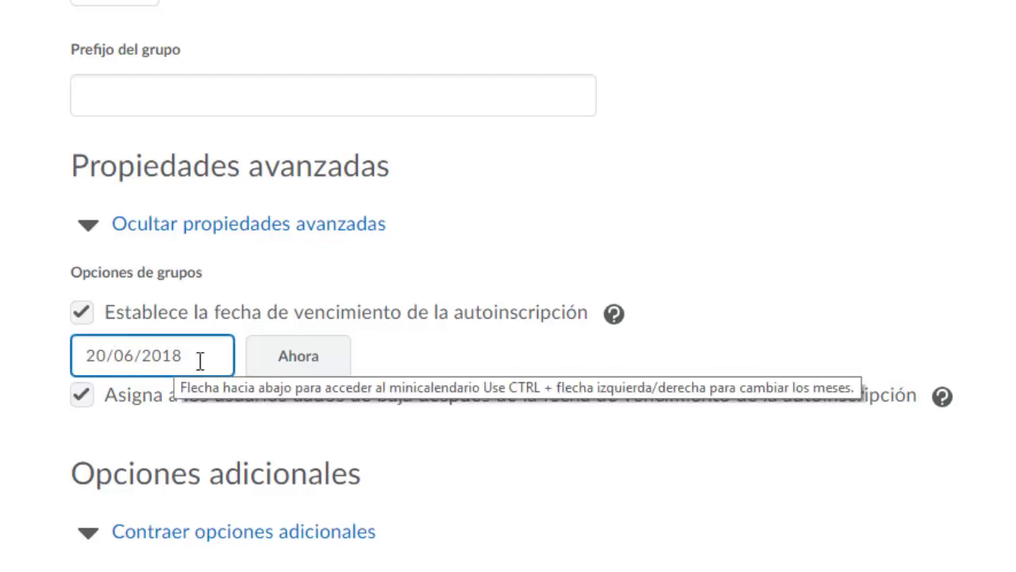
{"action": "left_click", "coordinate": [6, 389]}
{"action": "left_click", "coordinate": [95, 356]}
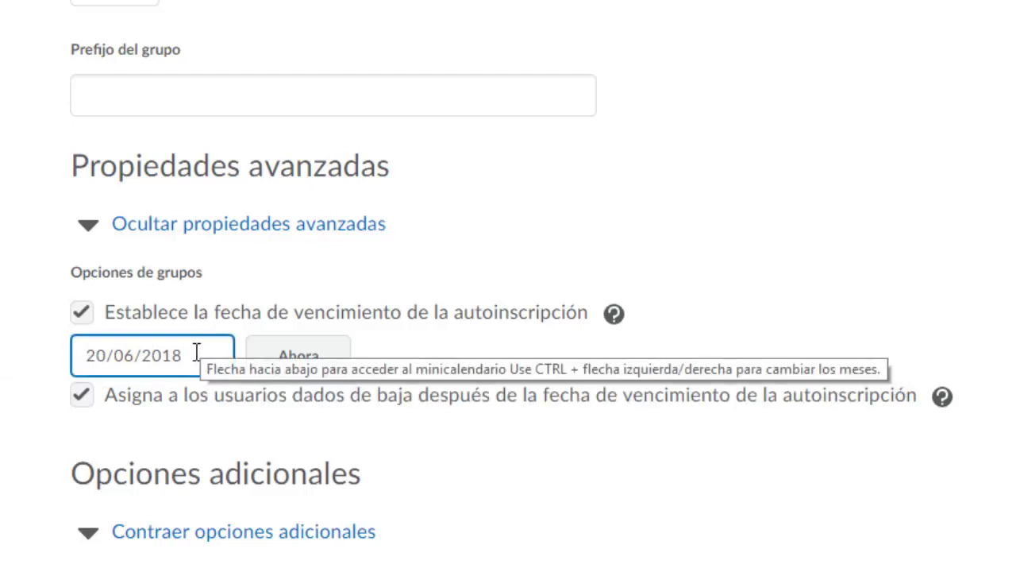
{"action": "left_click", "coordinate": [165, 395]}
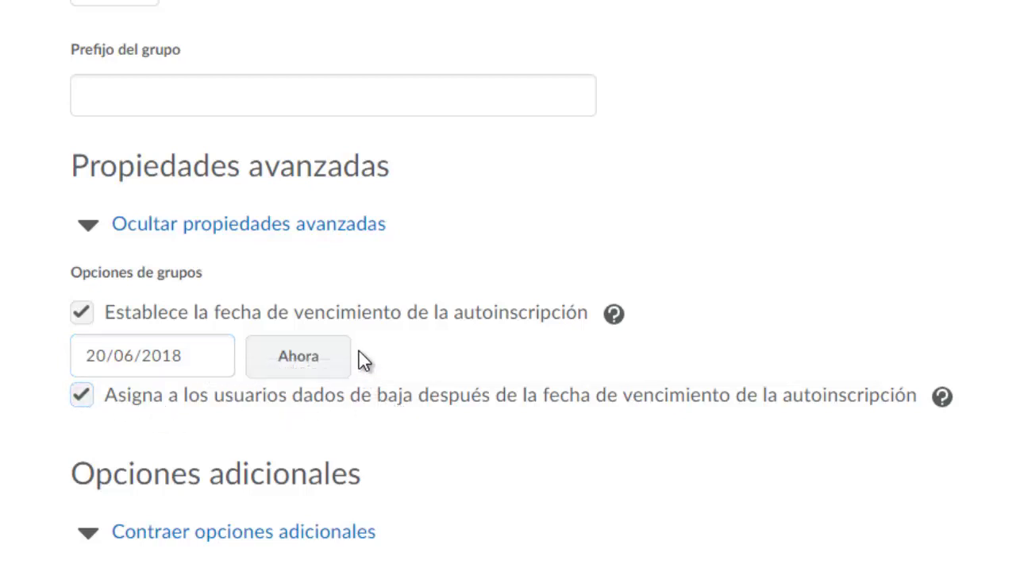
Enable the workspace options for discussion areas, lockers (casilleros) and assignments (deberes)
{"action": "scroll", "coordinate": [11, 397], "scroll_direction": "down", "scroll_amount": 2}
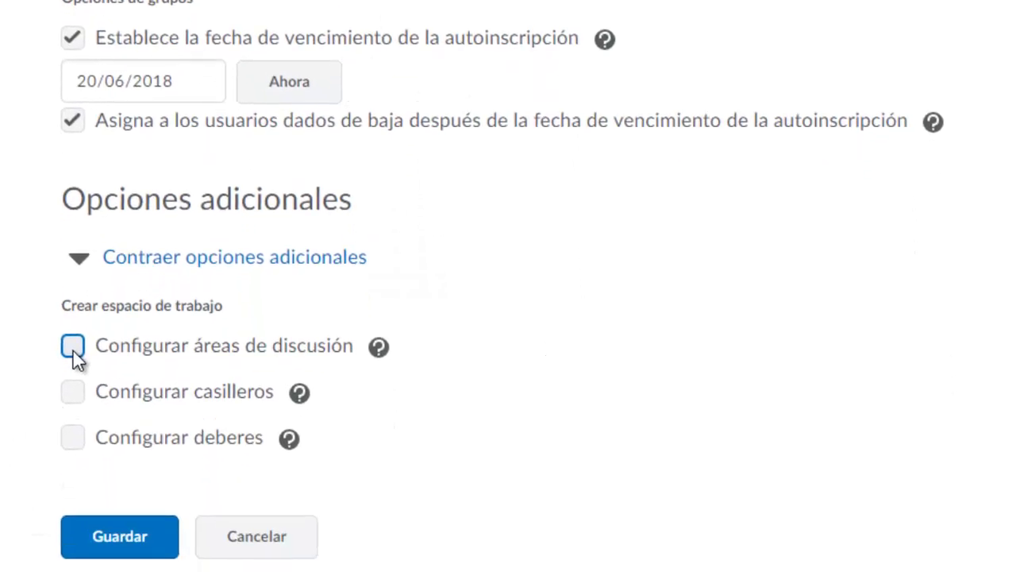
{"action": "left_click", "coordinate": [73, 395]}
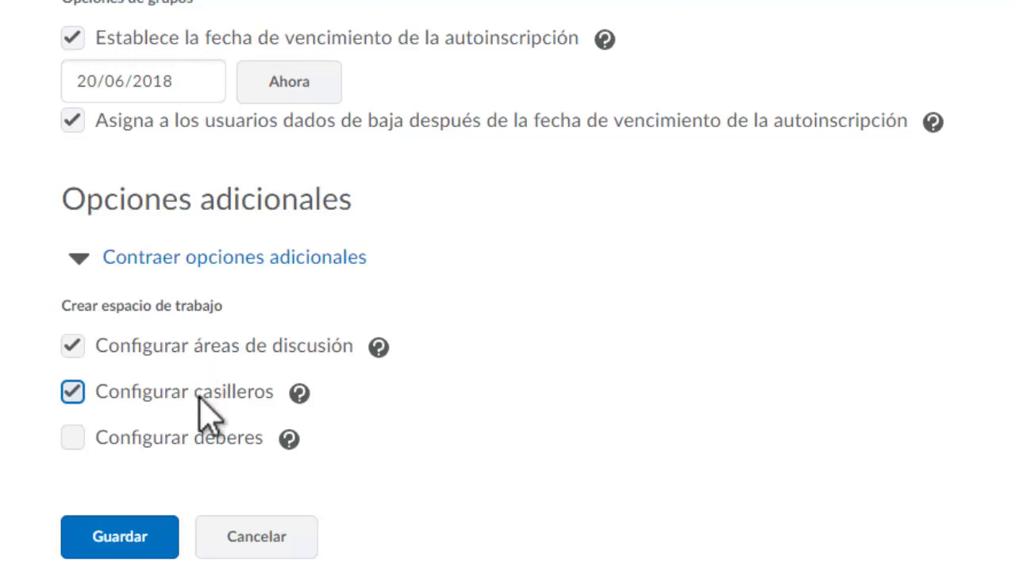
{"action": "left_click", "coordinate": [71, 436]}
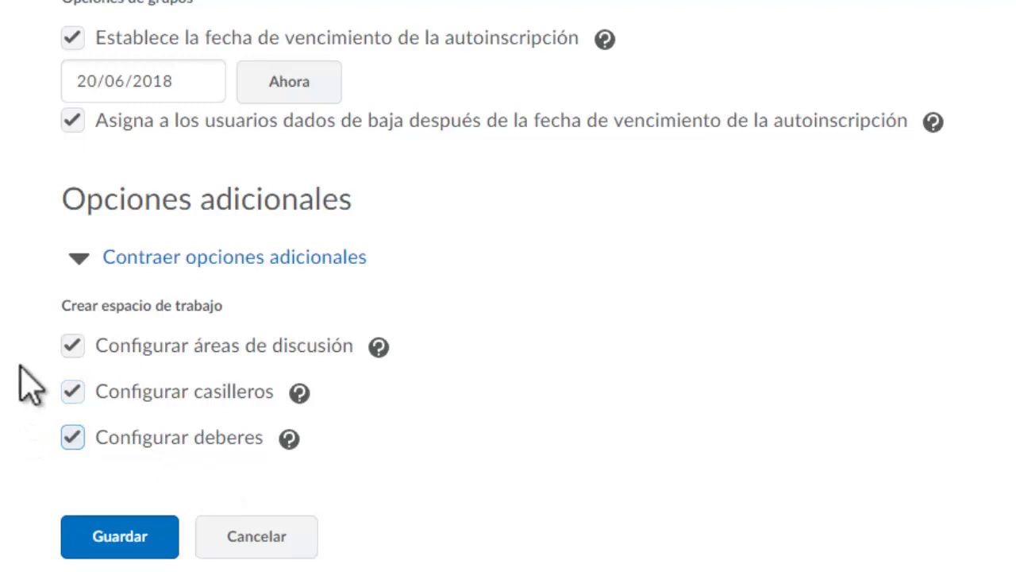
Clear the discussion areas, lockers (casilleros) and assignments (deberes) workspace options
{"action": "left_click", "coordinate": [73, 346]}
{"action": "left_click", "coordinate": [72, 392]}
{"action": "left_click", "coordinate": [72, 437]}
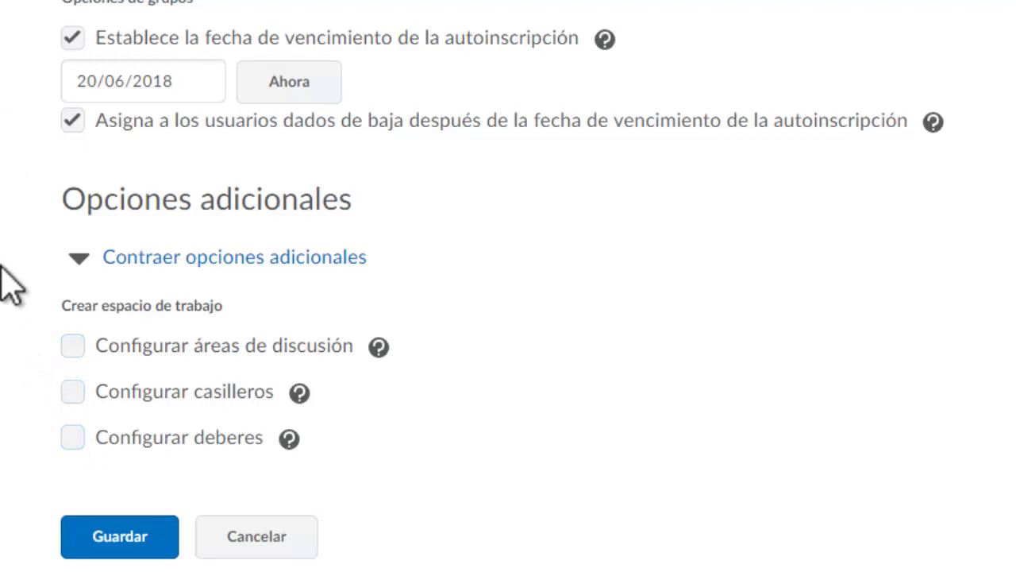
Save the Trabajo en grupo category with its self-enrolment settings
{"action": "left_click", "coordinate": [131, 540]}
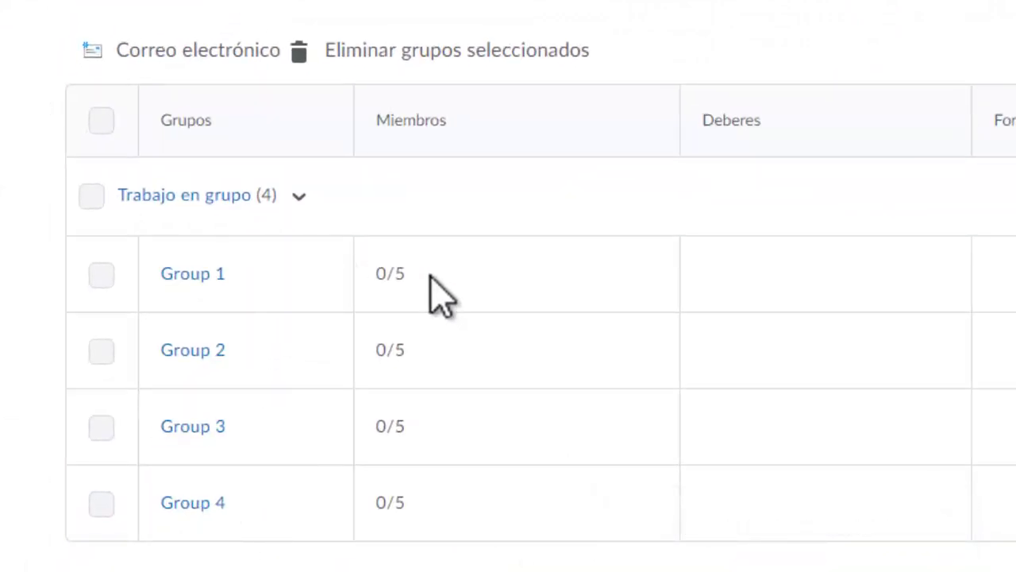
{"action": "double_click", "coordinate": [399, 276]}
{"action": "left_click", "coordinate": [400, 347]}
{"action": "left_click", "coordinate": [411, 355]}
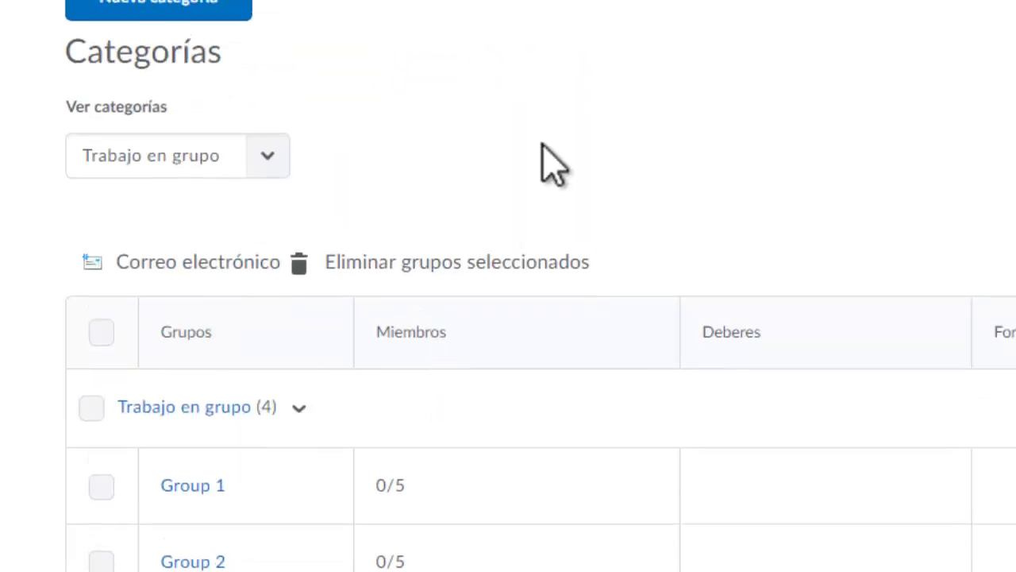
{"action": "left_click", "coordinate": [904, 49]}
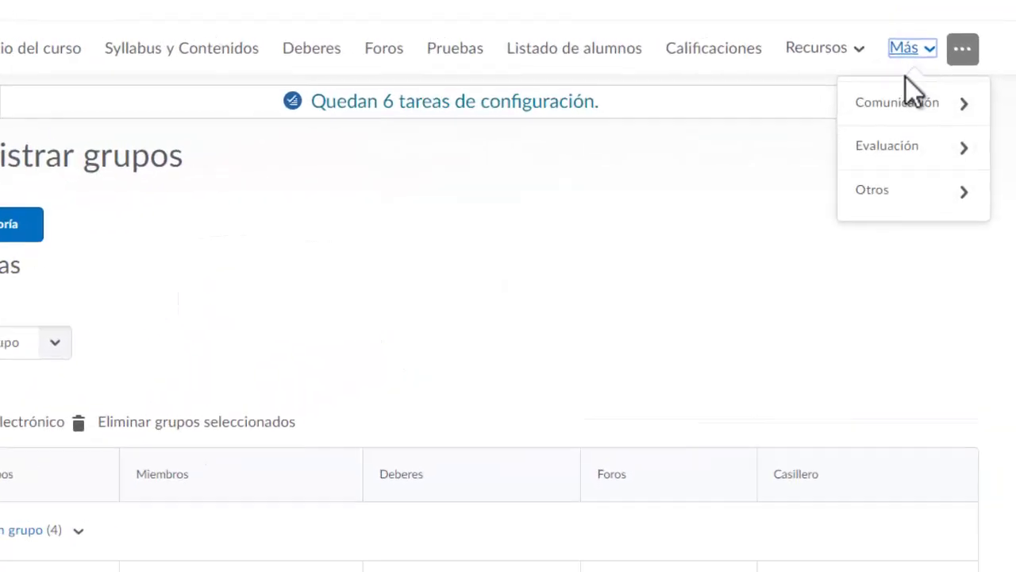
{"action": "left_click", "coordinate": [219, 369]}
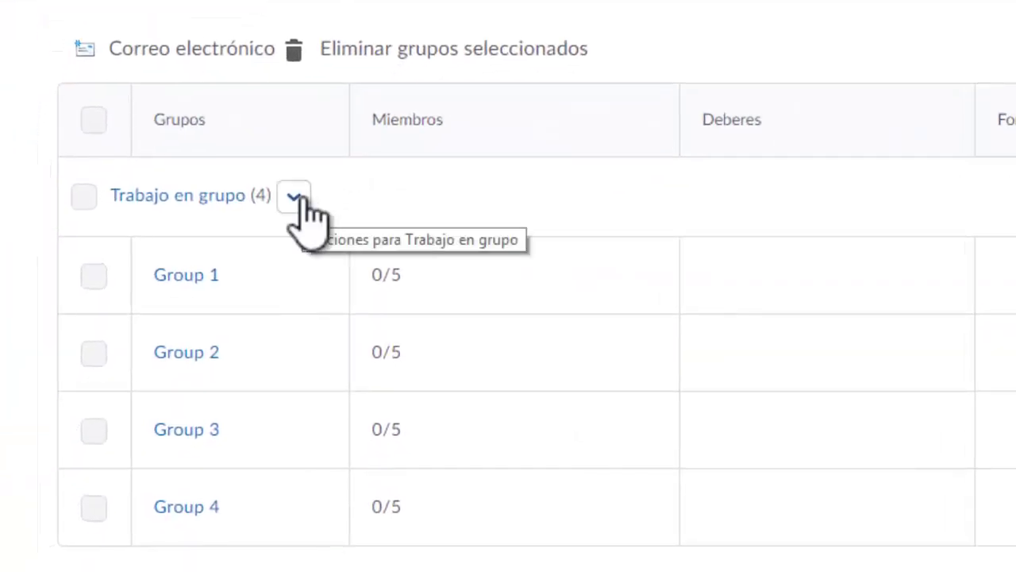
{"action": "left_click", "coordinate": [276, 217]}
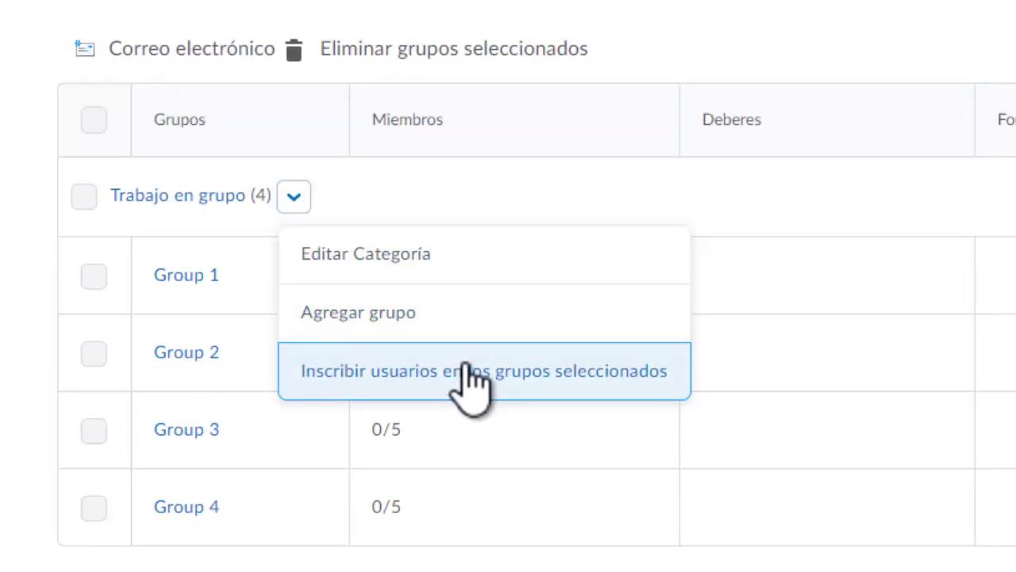
{"action": "left_click", "coordinate": [408, 202]}
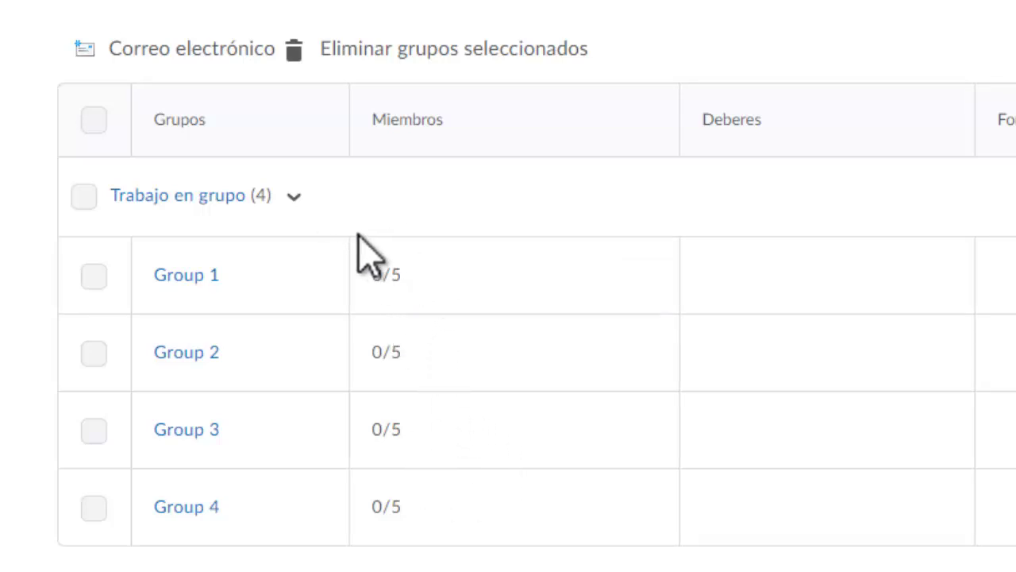
Open user enrolment for the Trabajo en grupo category and mark the first listed user for Group 1
{"action": "left_click", "coordinate": [294, 197]}
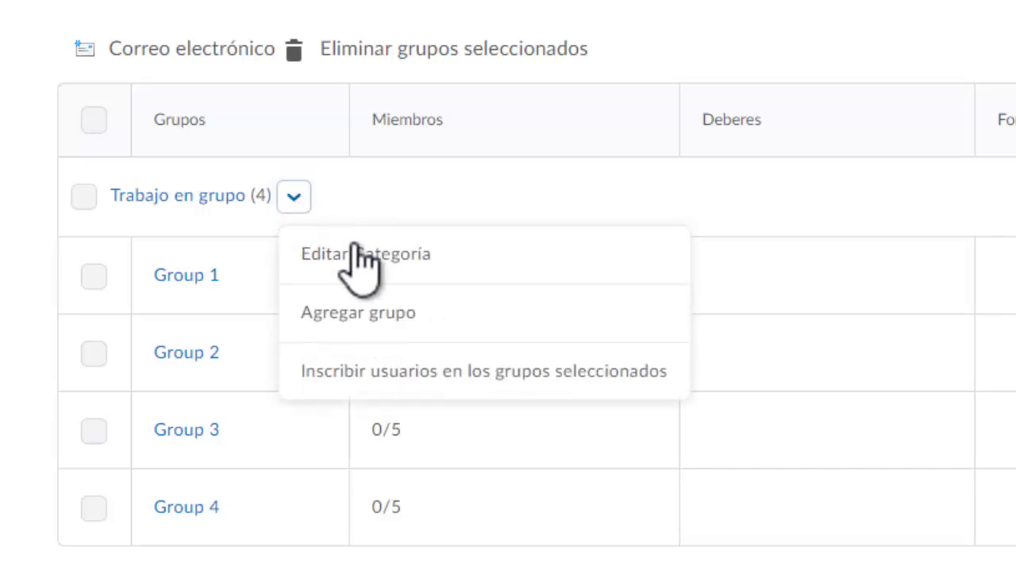
{"action": "left_click", "coordinate": [505, 369]}
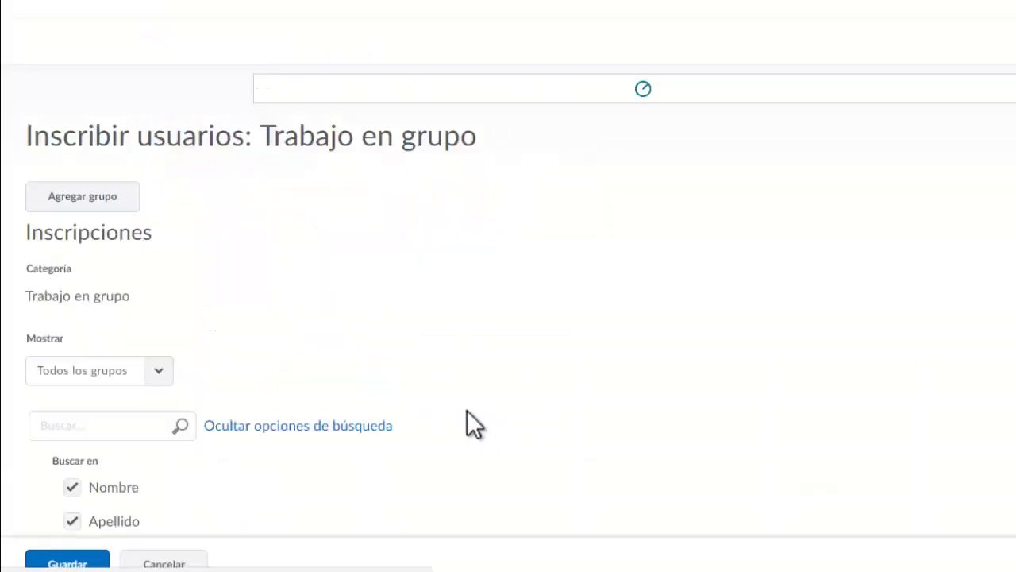
{"action": "scroll", "coordinate": [555, 301], "scroll_direction": "down", "scroll_amount": 10}
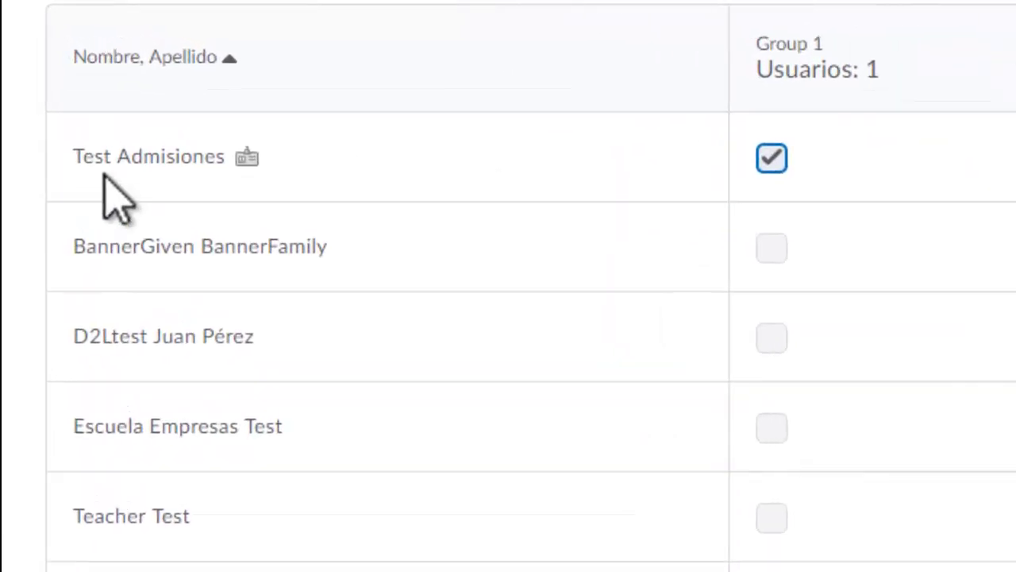
{"action": "mouse_move", "coordinate": [248, 168]}
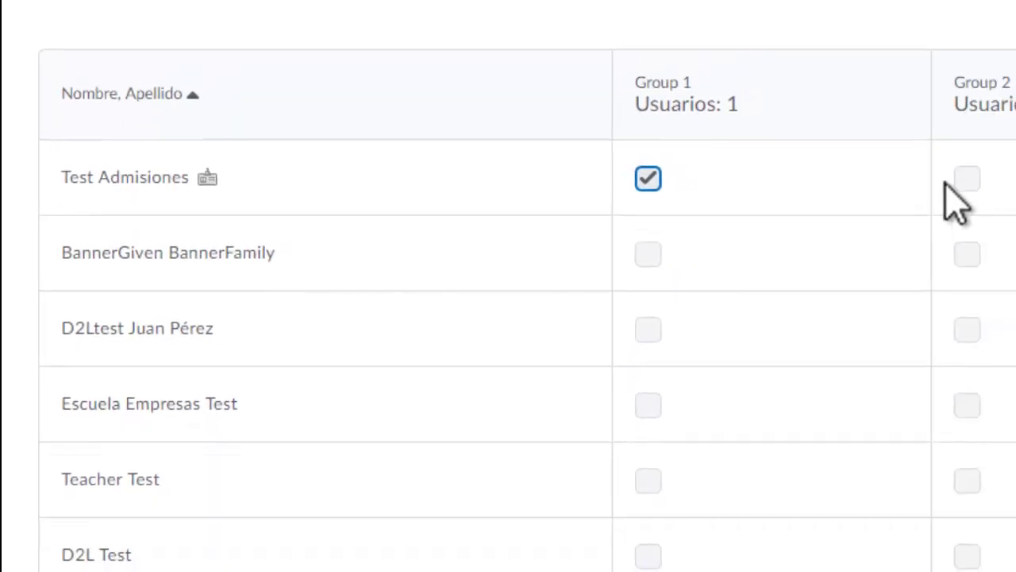
Try assigning the first listed user to Group 2 as well, and discard the enrolment changes
{"action": "left_click", "coordinate": [967, 178]}
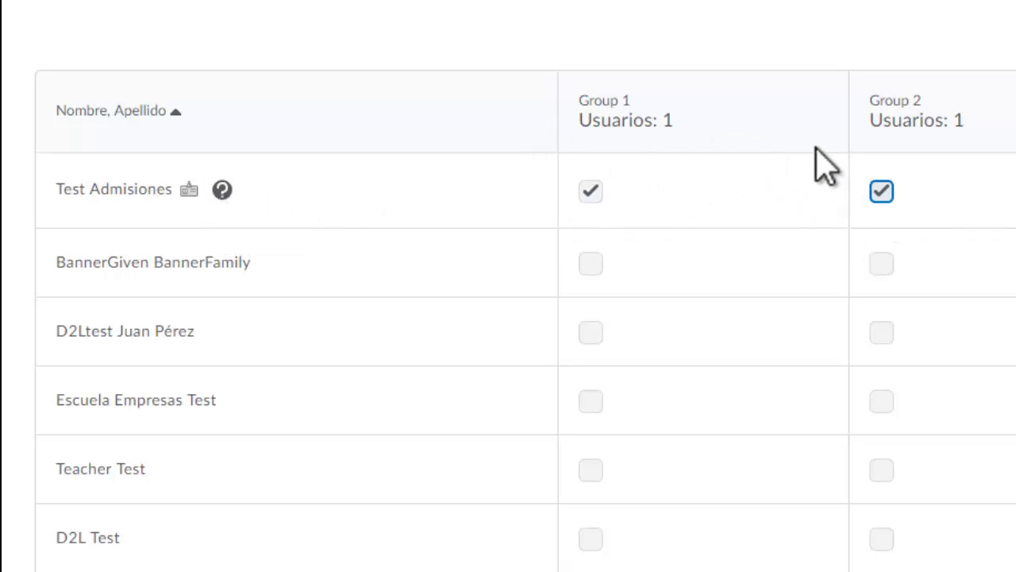
{"action": "key", "text": "space"}
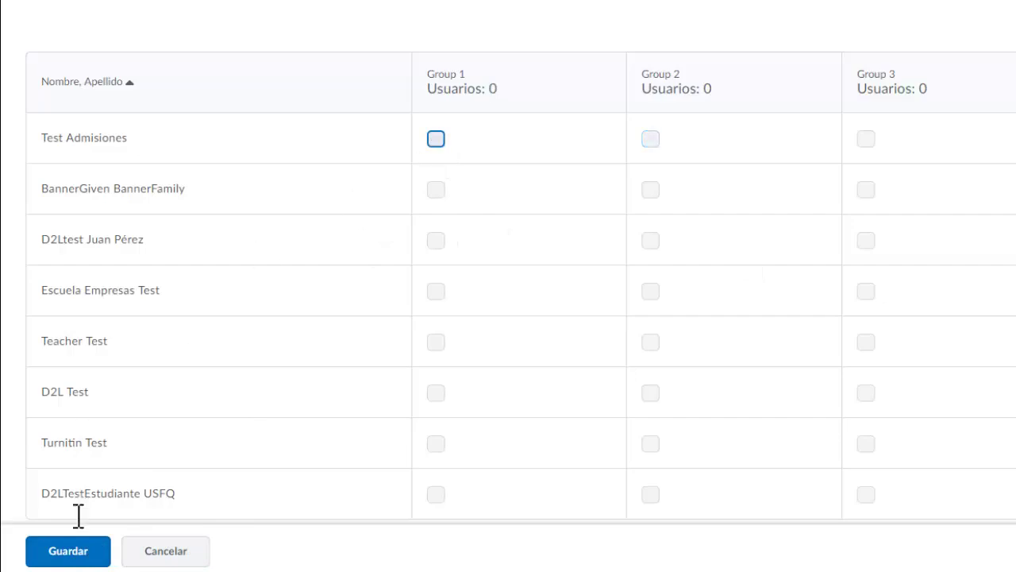
{"action": "left_click", "coordinate": [169, 556]}
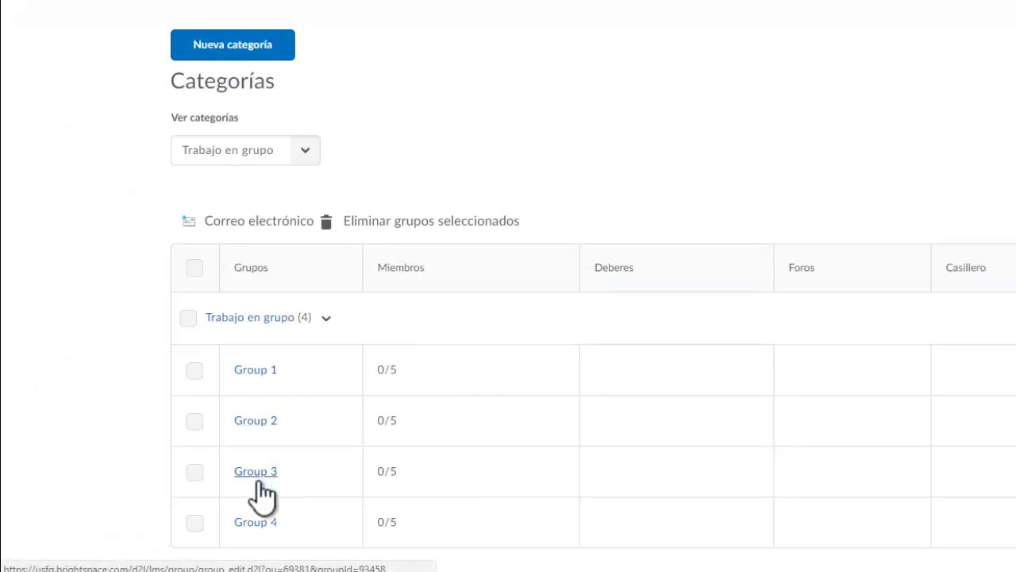
{"action": "scroll", "coordinate": [540, 413], "scroll_direction": "up", "scroll_amount": 2}
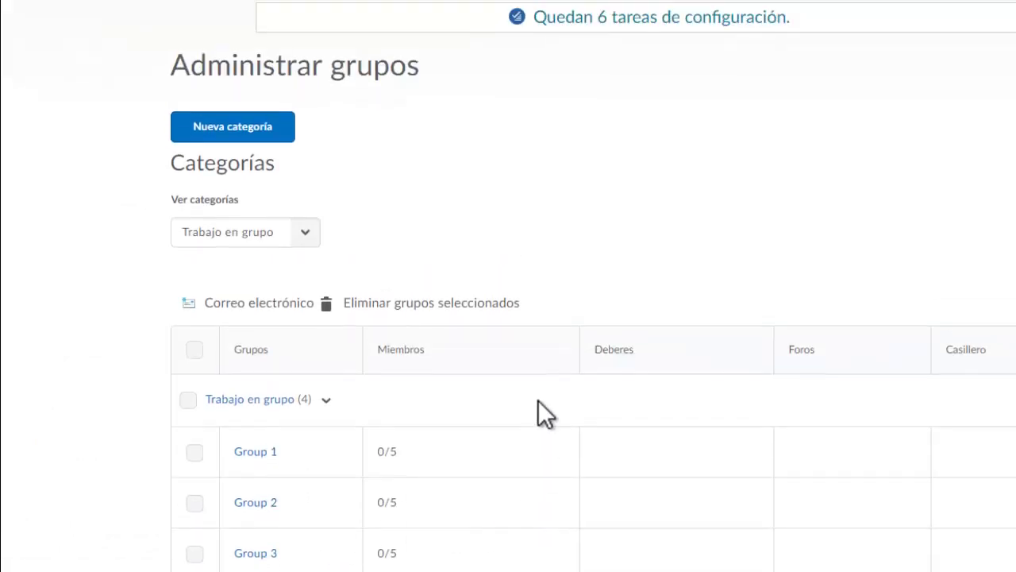